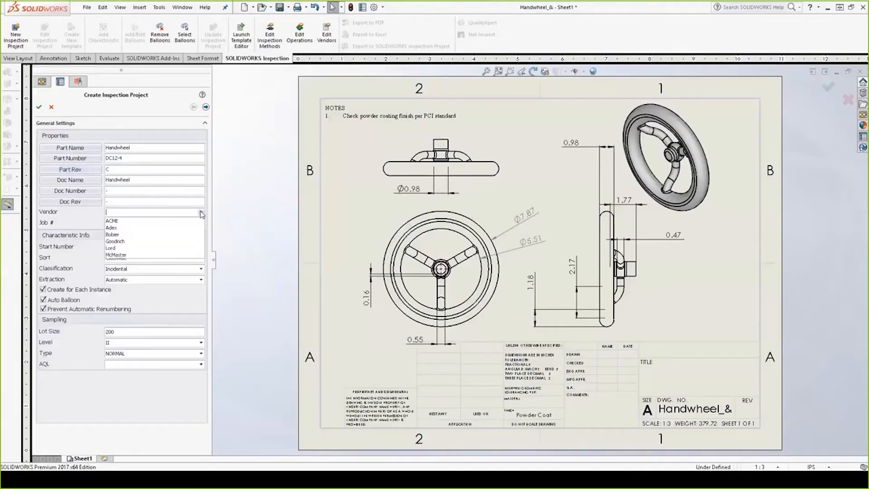
Step: Include reference and basic dimensions in the extraction settings of the Handwheel drawing's inspection project
click(105, 478)
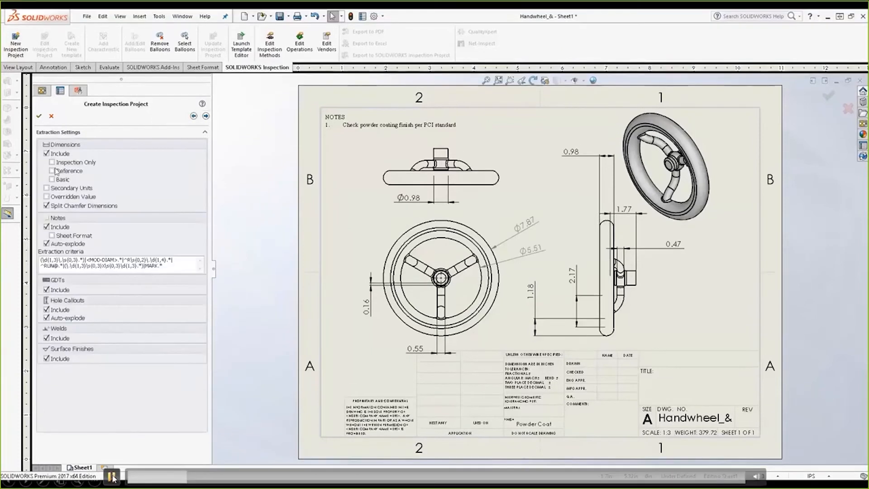
click(52, 171)
click(52, 180)
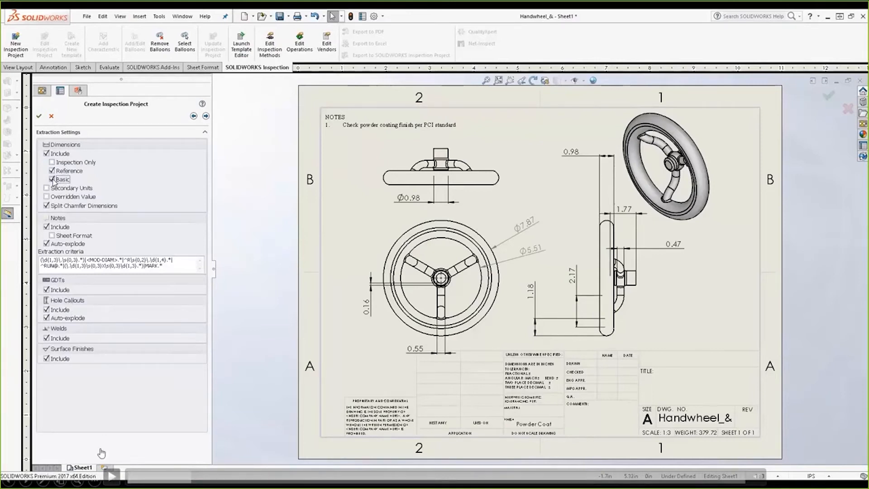
click(112, 476)
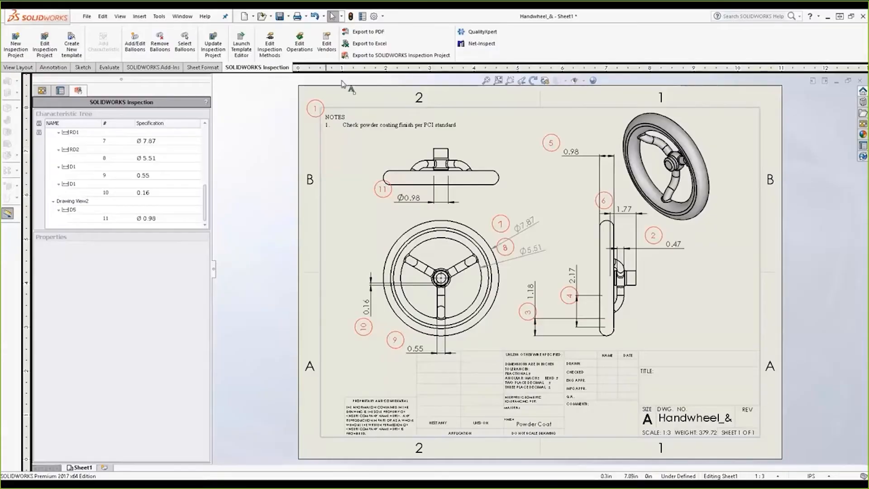
Step: Export the ballooned Handwheel drawing's characteristics to an inspection report using the AS9102.xlt template
click(381, 36)
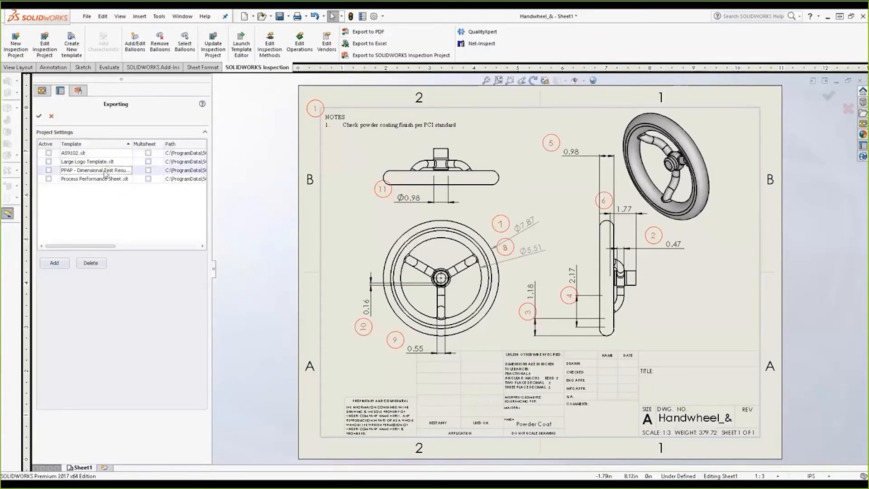
click(49, 153)
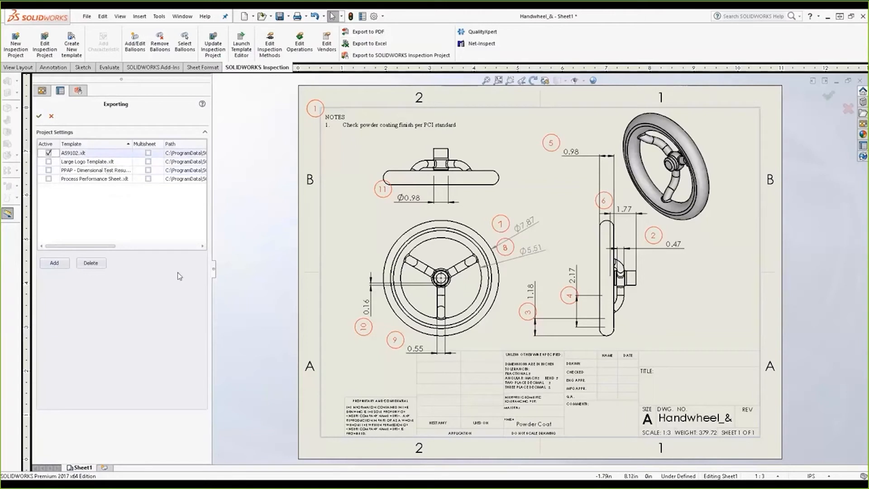
click(41, 116)
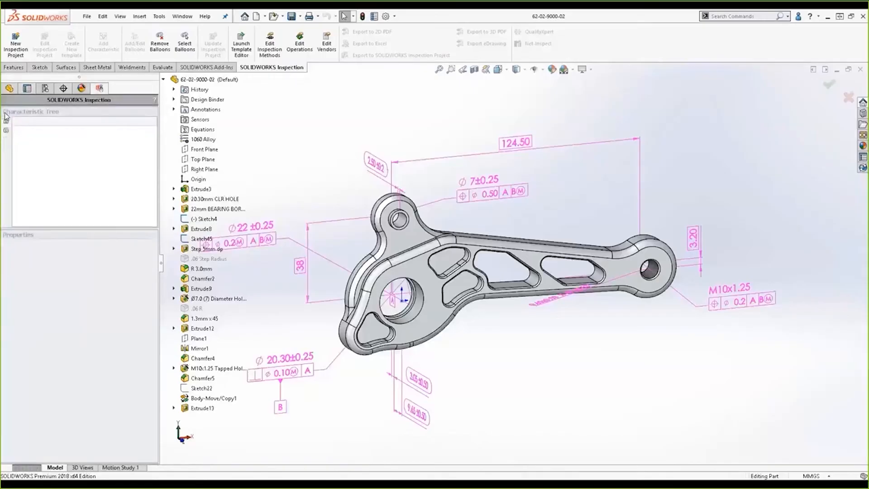
key(ctrl+1)
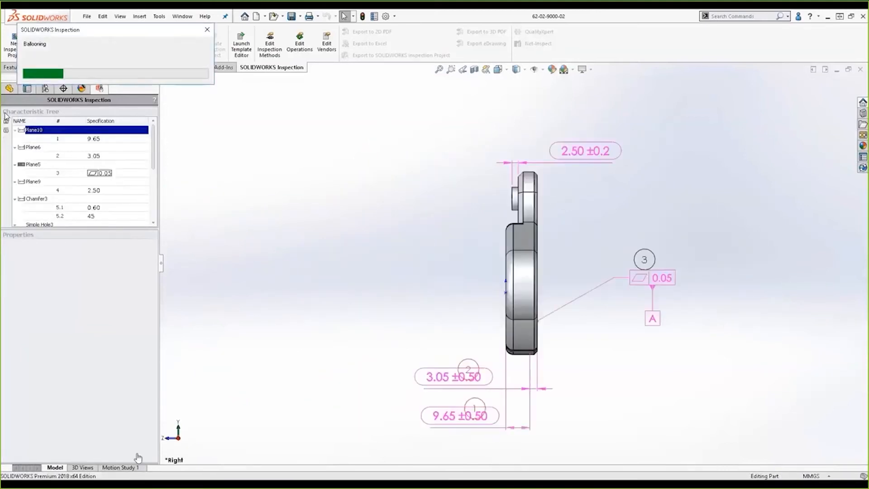
key(Delete)
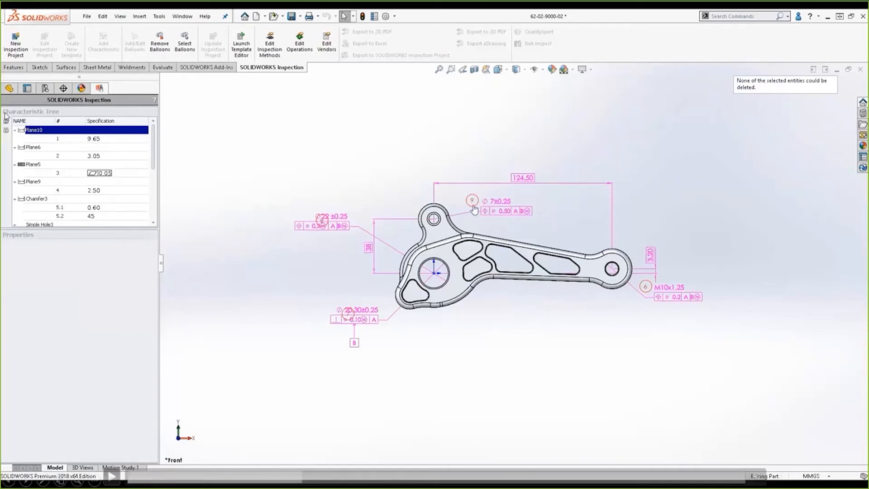
Step: Watch the embedded demo video, pausing at the export options, import formats, Angle Brace project properties and ballooned PDF
click(112, 476)
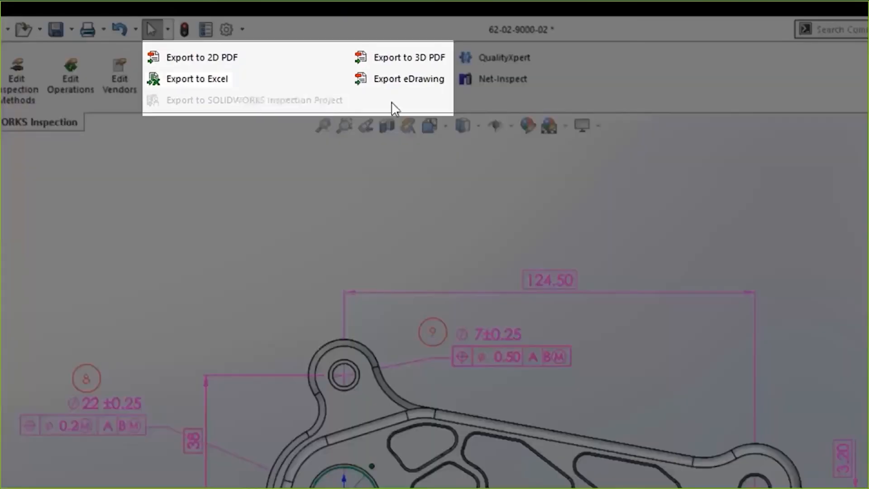
mouse_move(169, 403)
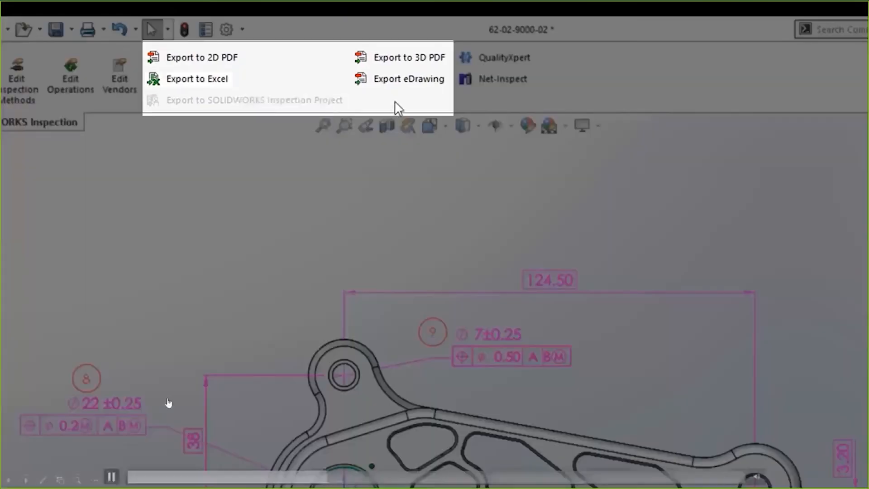
click(111, 476)
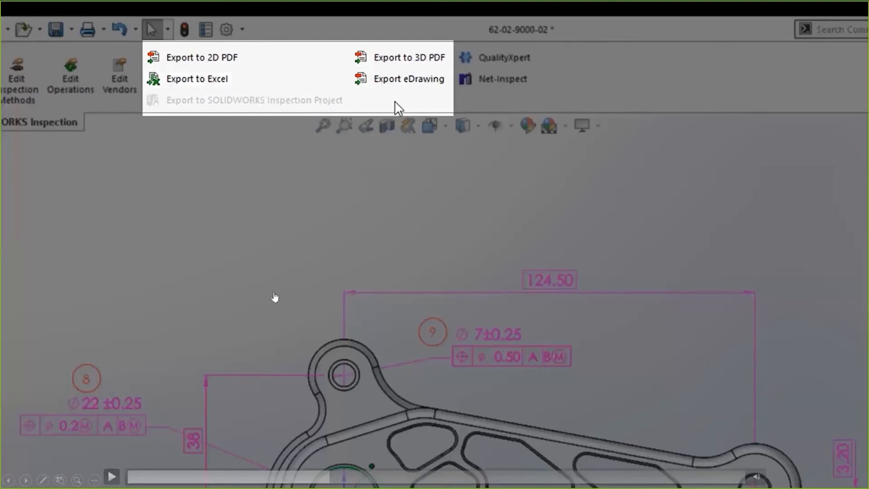
click(112, 477)
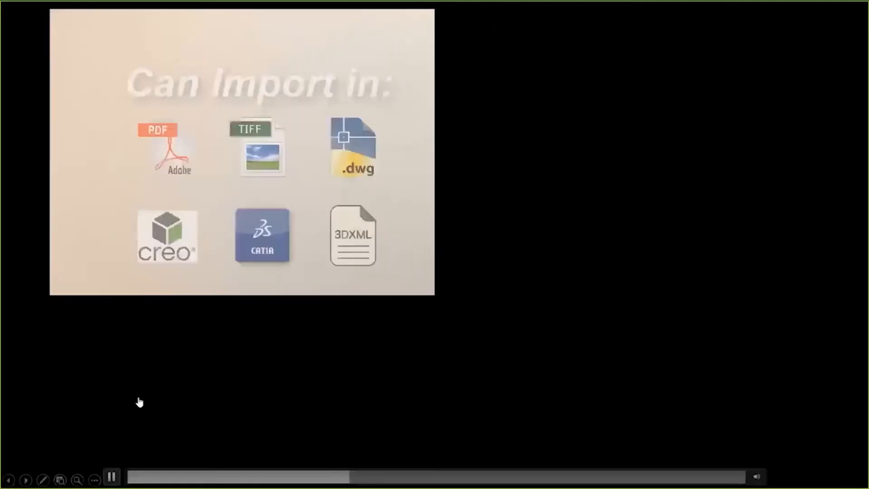
click(105, 475)
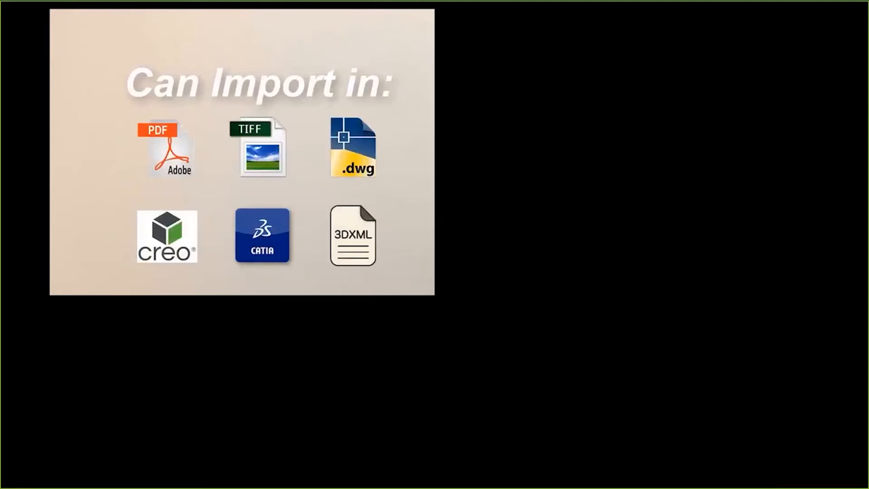
click(112, 477)
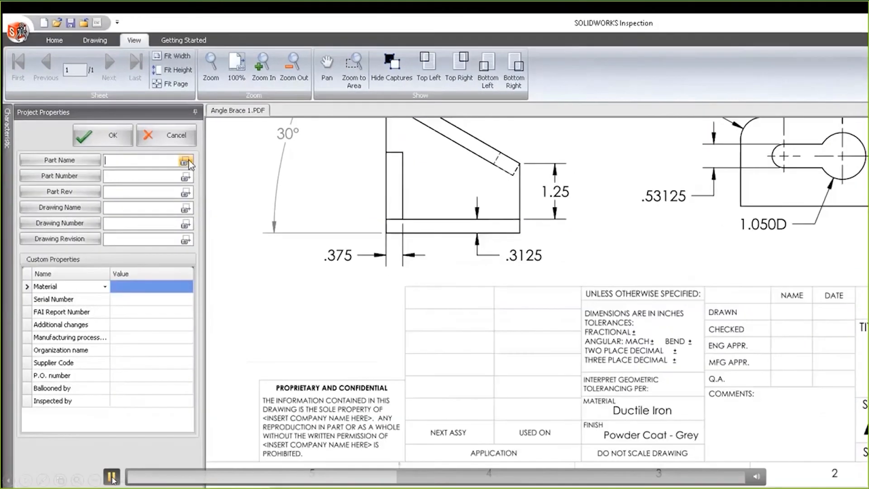
click(111, 476)
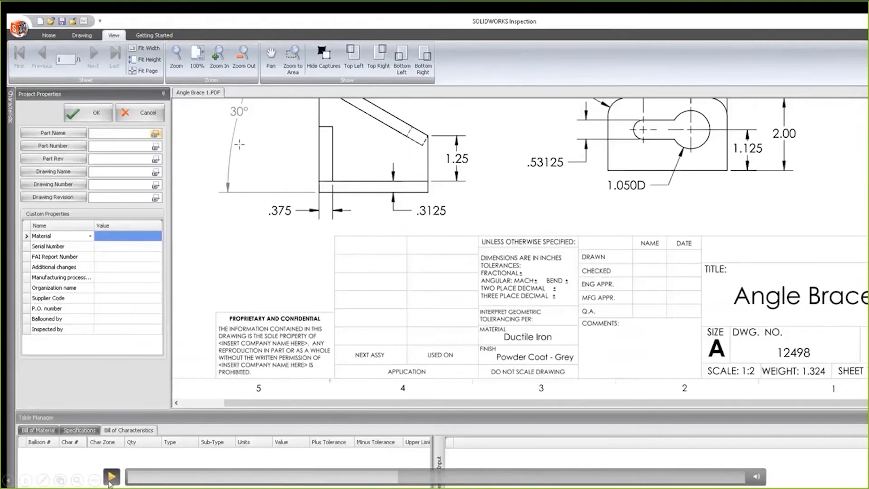
click(109, 481)
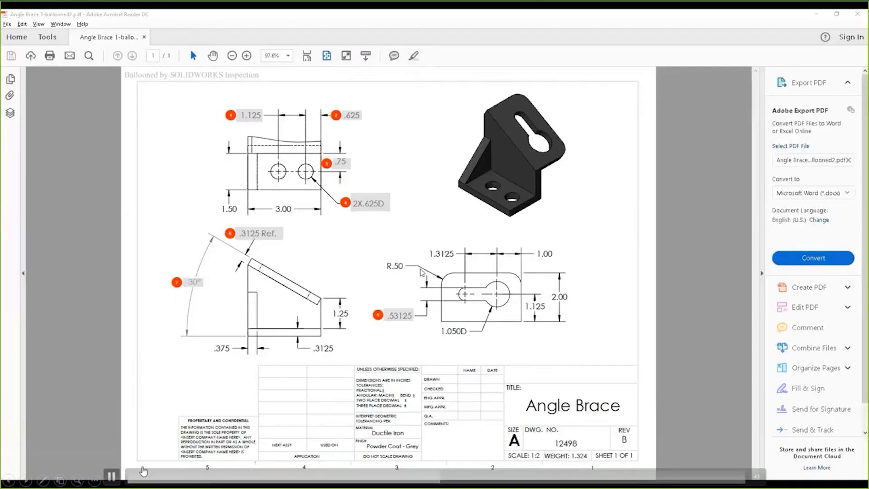
key(space)
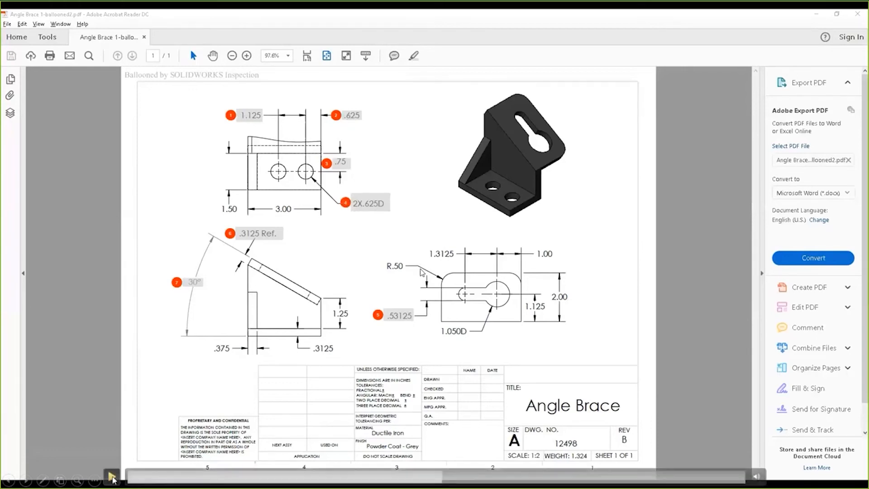
click(112, 477)
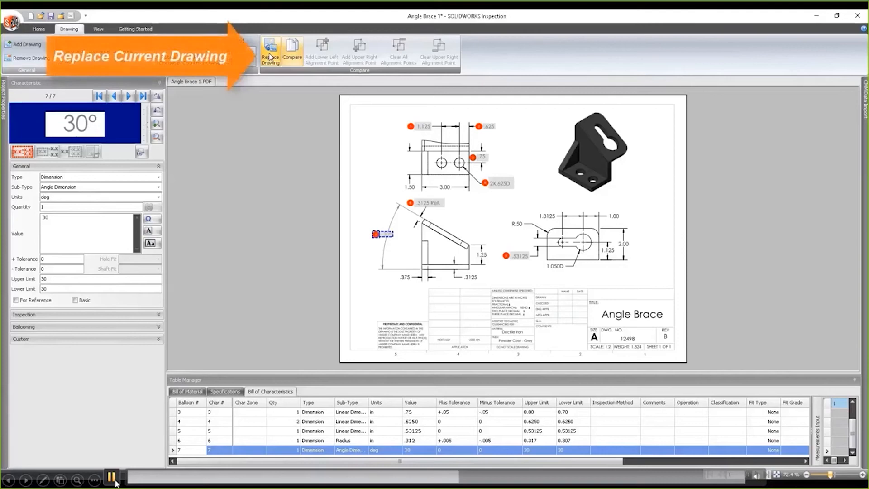
Step: Return from the Inspection Benefits slide to the demo video and skip ahead to the Angle Brace ballooning
key(Right)
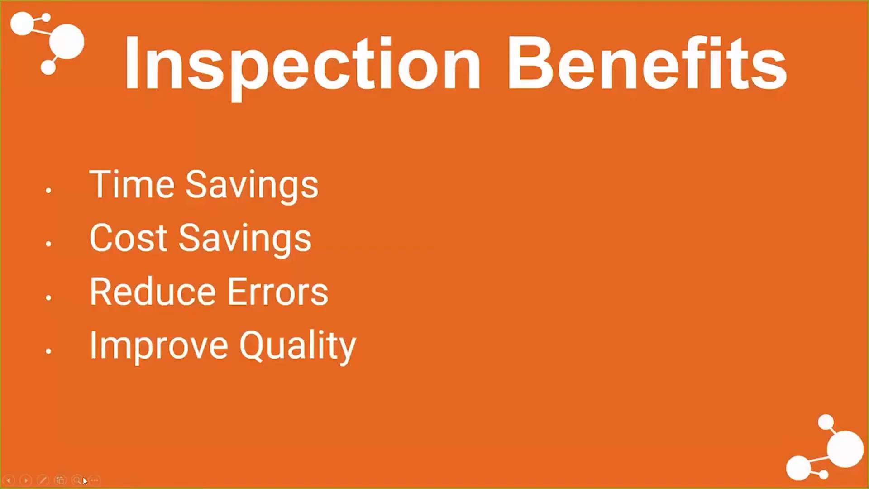
click(8, 480)
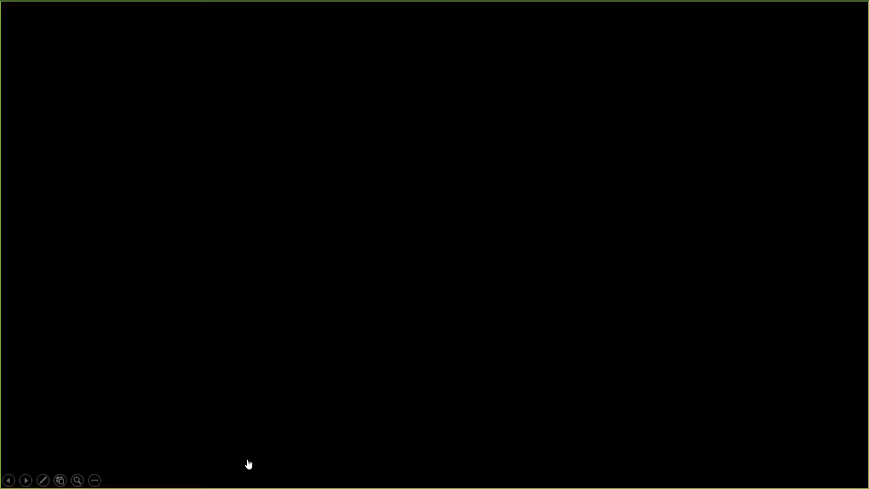
click(349, 477)
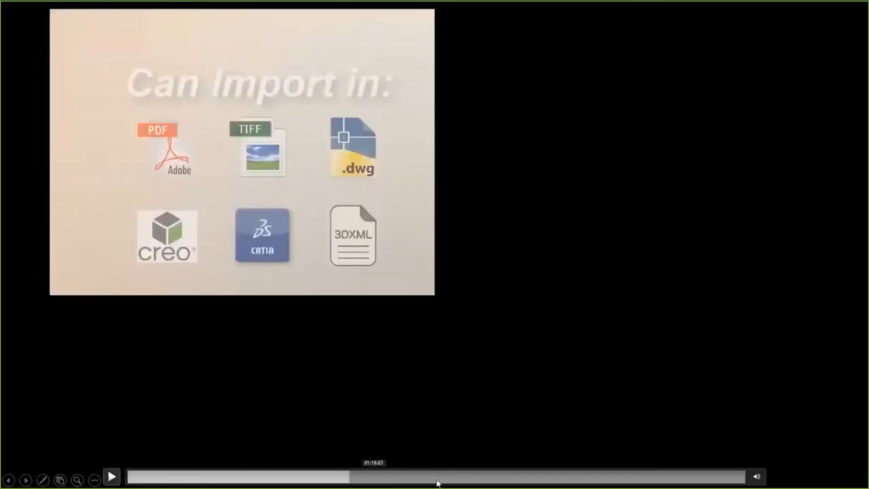
click(435, 477)
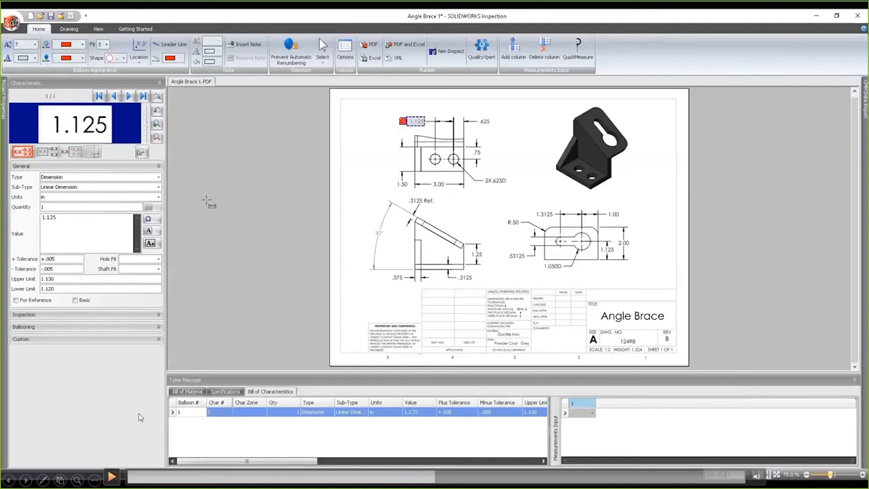
click(113, 476)
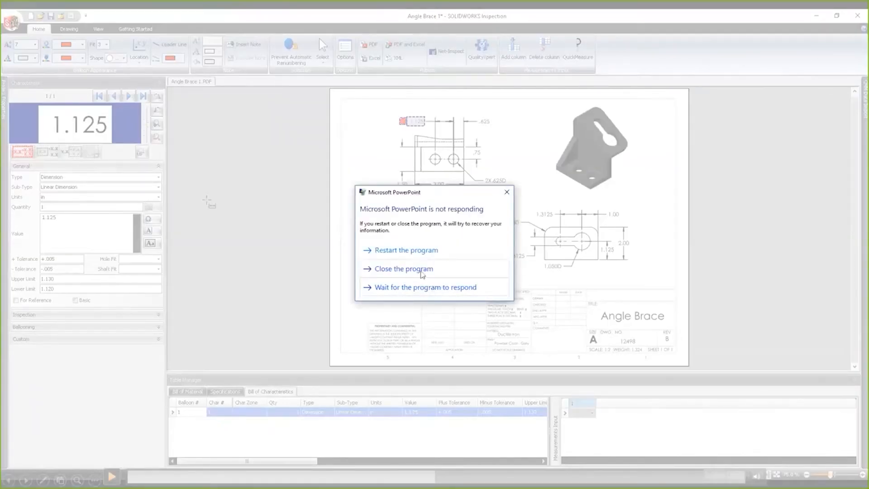
Step: End the unresponsive Microsoft PowerPoint task in Task Manager, then minimize Task Manager
click(422, 287)
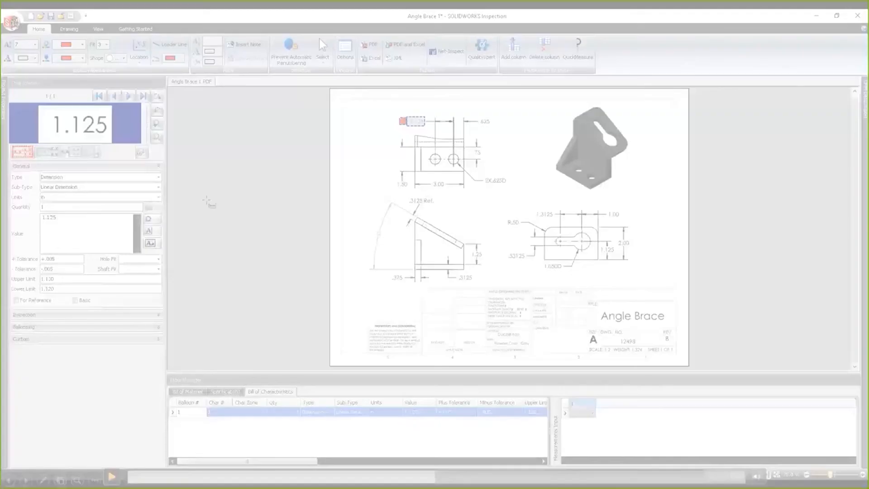
key(ctrl+shift+Escape)
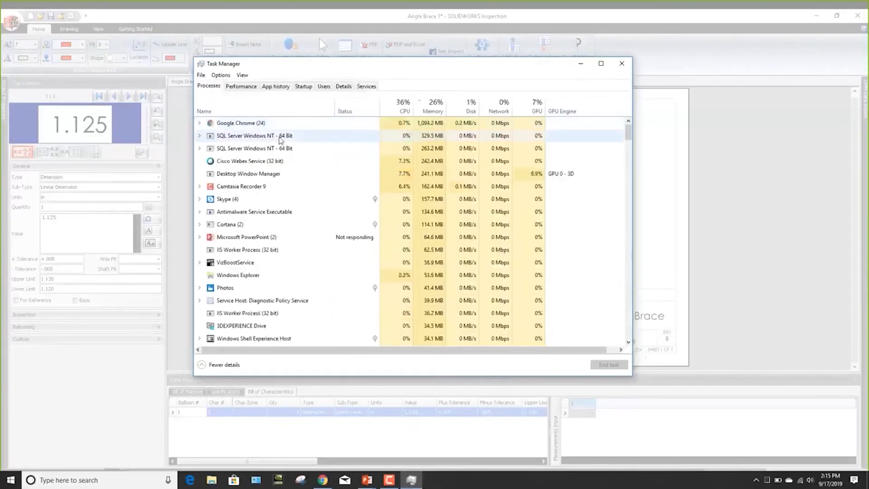
click(264, 238)
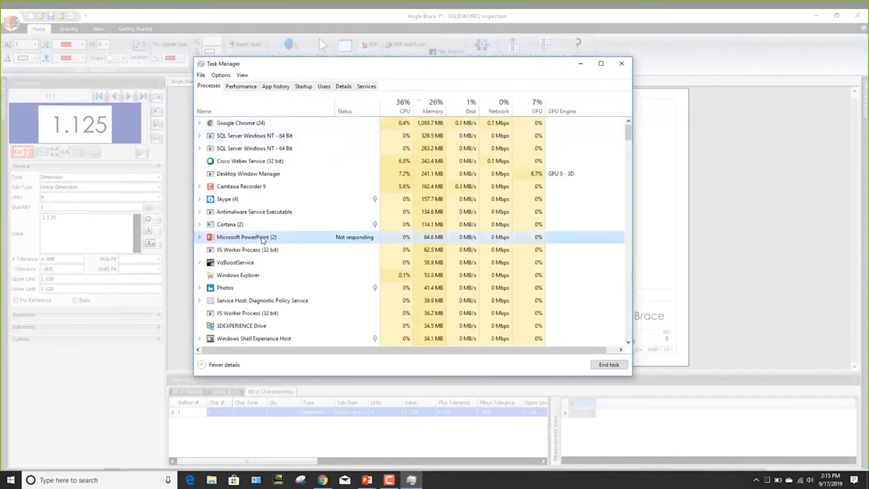
right_click(264, 239)
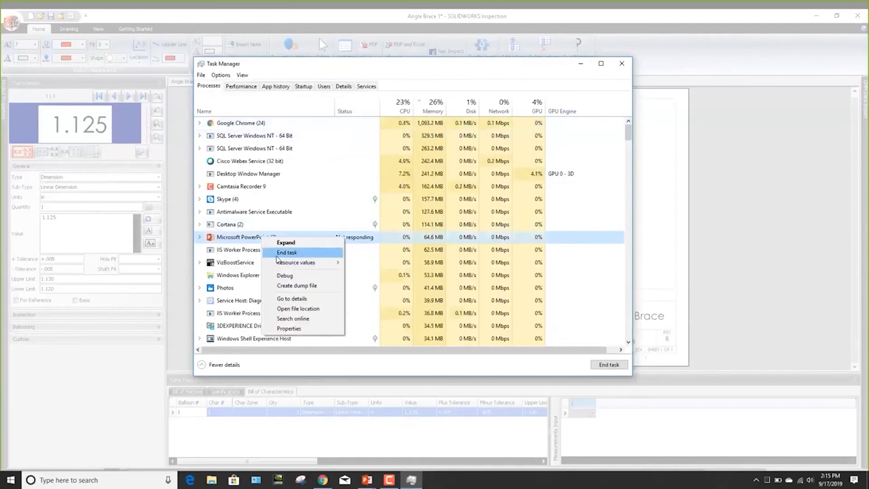
click(280, 253)
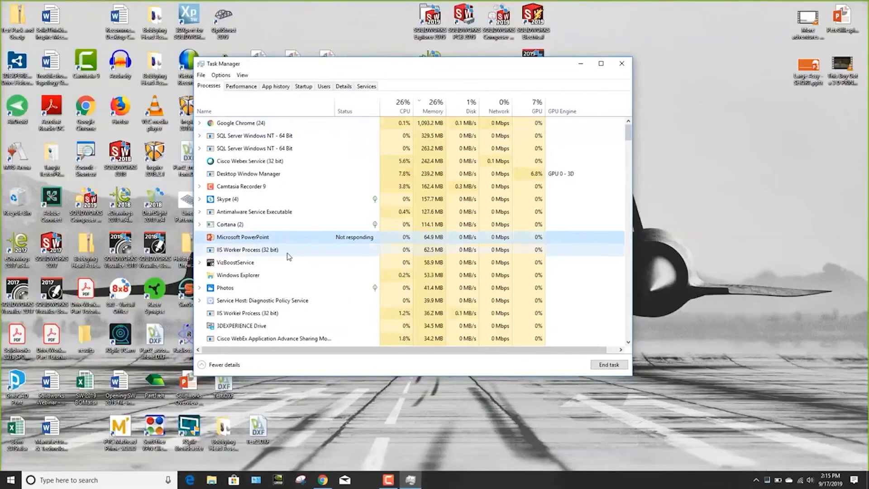
click(581, 63)
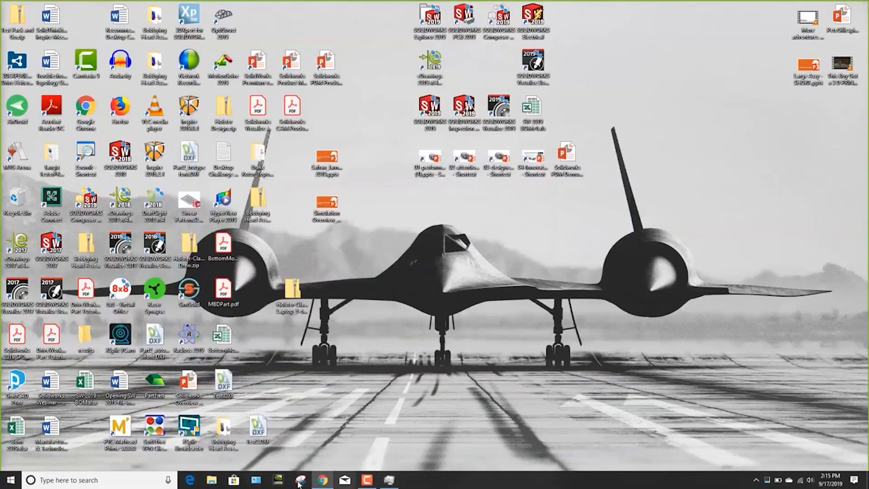
Step: Reopen the presentation in PowerPoint and resume the slide show at the demo video slide
click(128, 484)
text(p)
key(Escape)
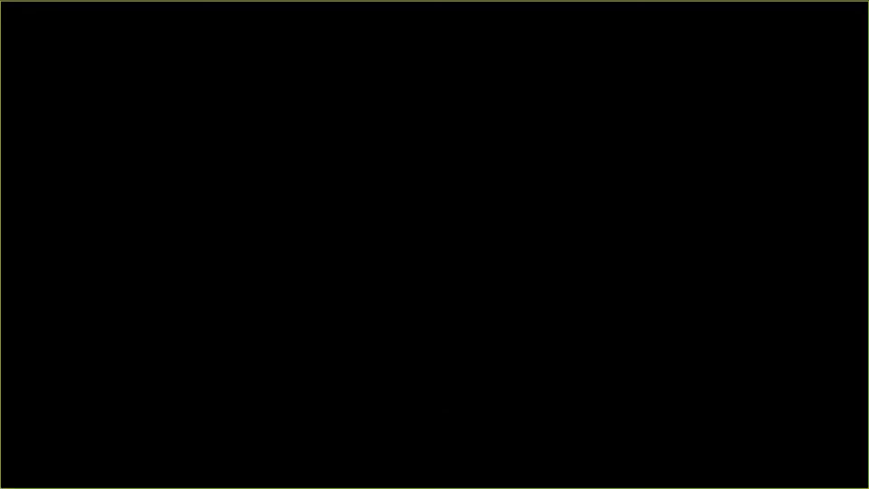
Step: Play the demo video and skip past the export options to the section after the supported import formats
click(111, 476)
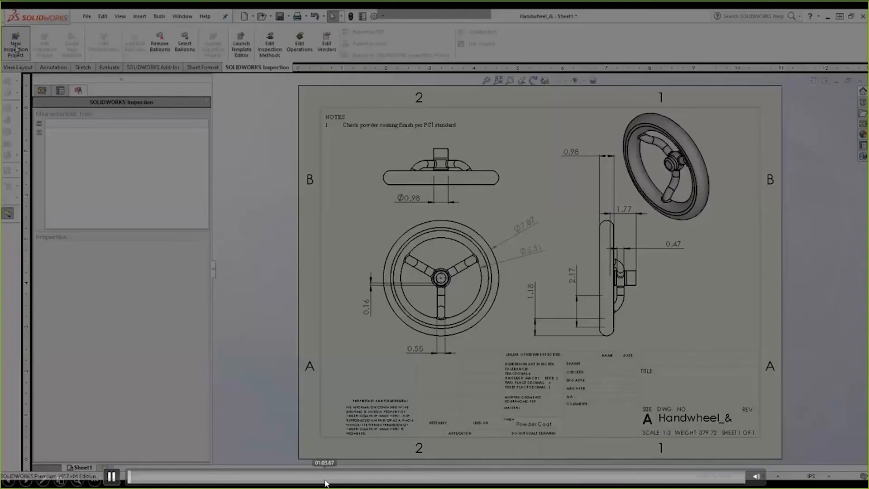
click(326, 480)
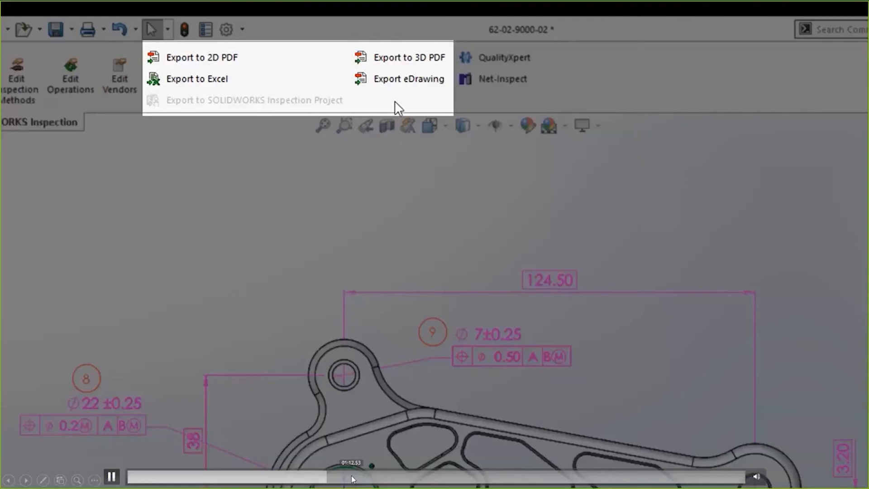
click(355, 479)
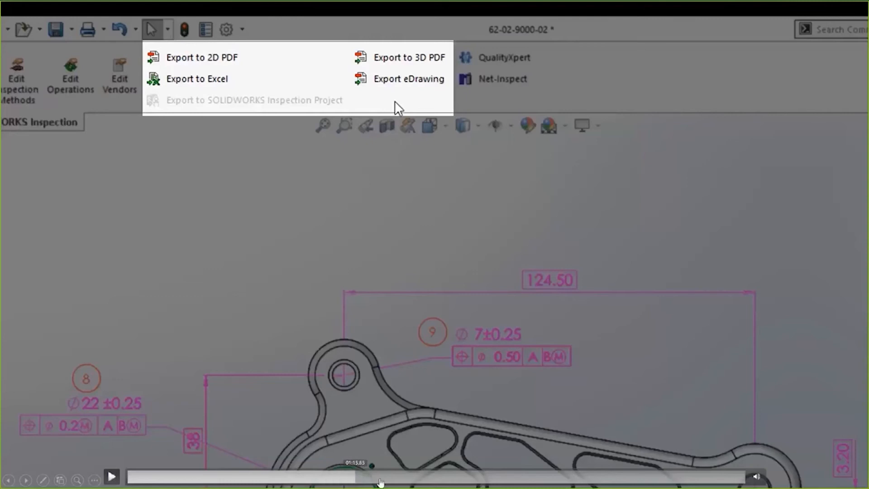
click(357, 477)
click(112, 476)
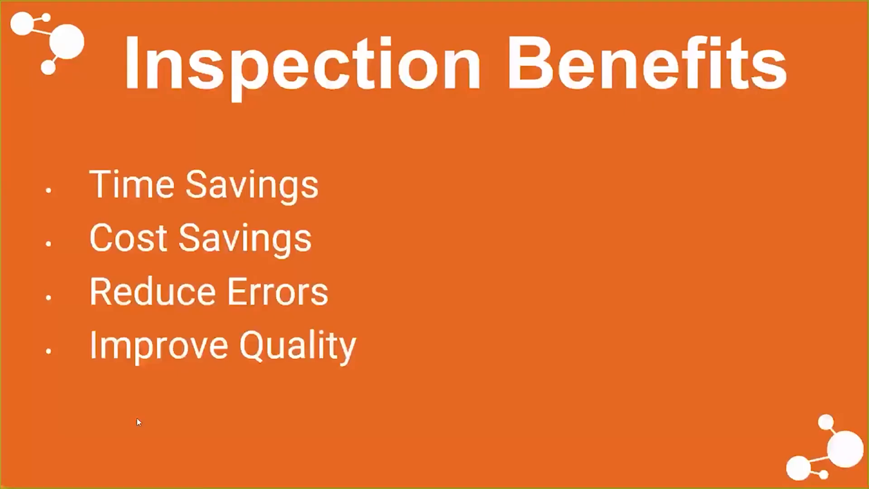
Step: Leave the Inspection Benefits slide for the demo video slide and play the video from the beginning
click(25, 480)
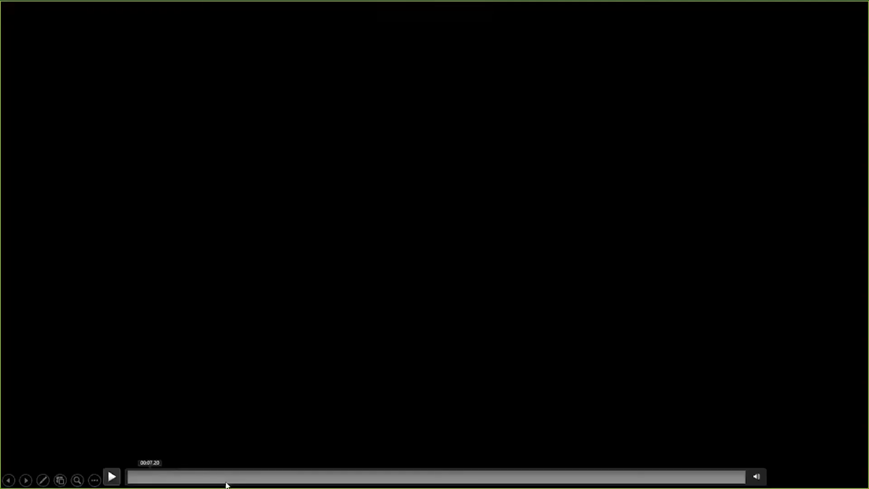
click(110, 477)
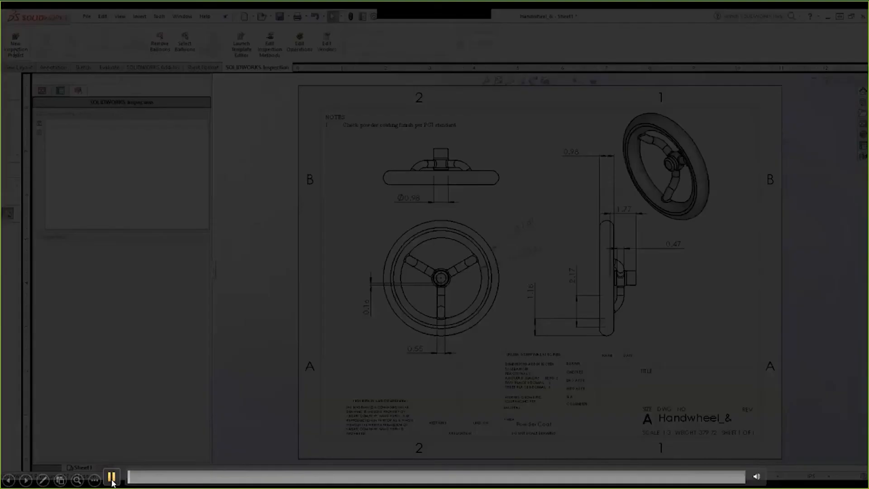
Step: Skip the demo video ahead to the drawing comparison and open Angle Brace 2 as the replacement drawing
click(420, 474)
click(441, 475)
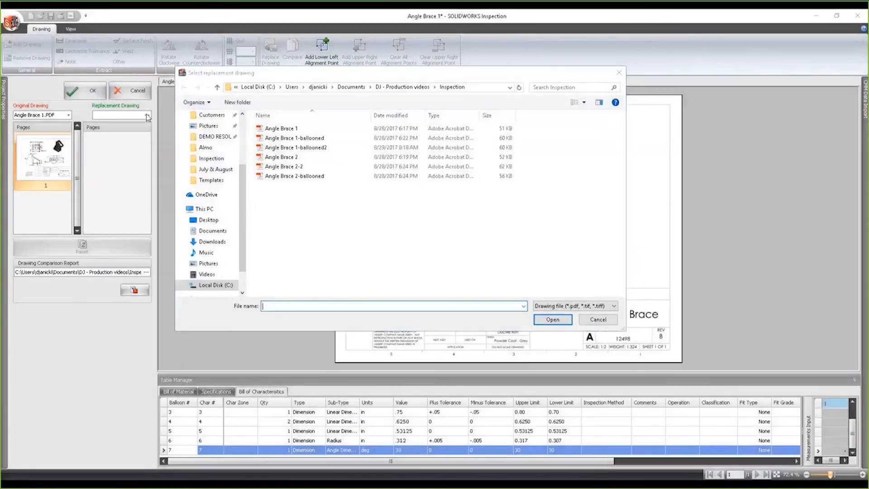
click(300, 157)
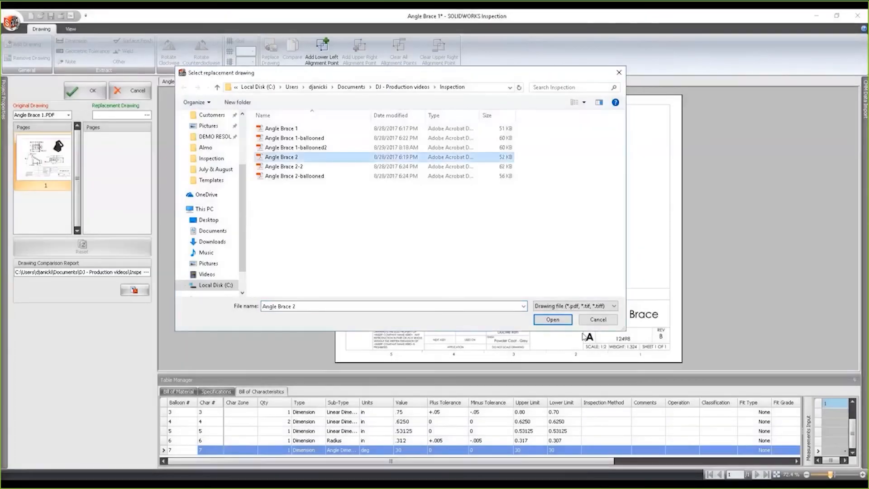
click(552, 319)
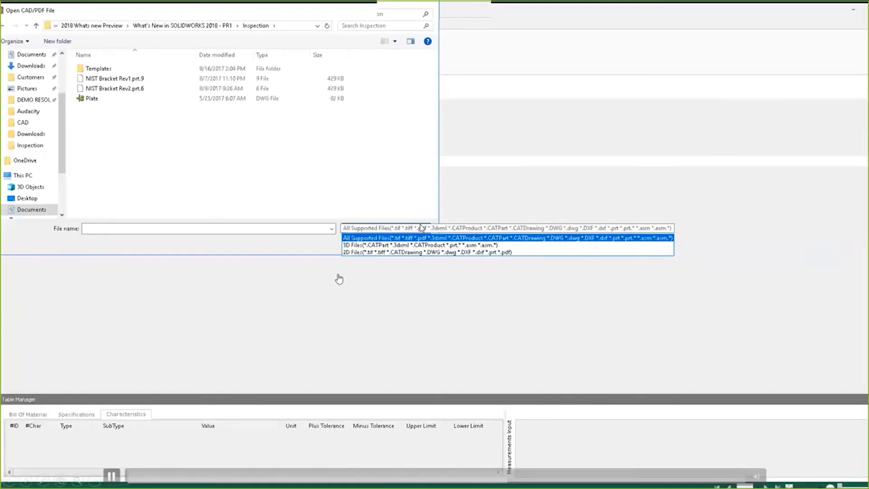
Step: Show the supported 2D and 3D import file types and bring Plate.DWG into a project
click(410, 216)
click(107, 104)
click(365, 243)
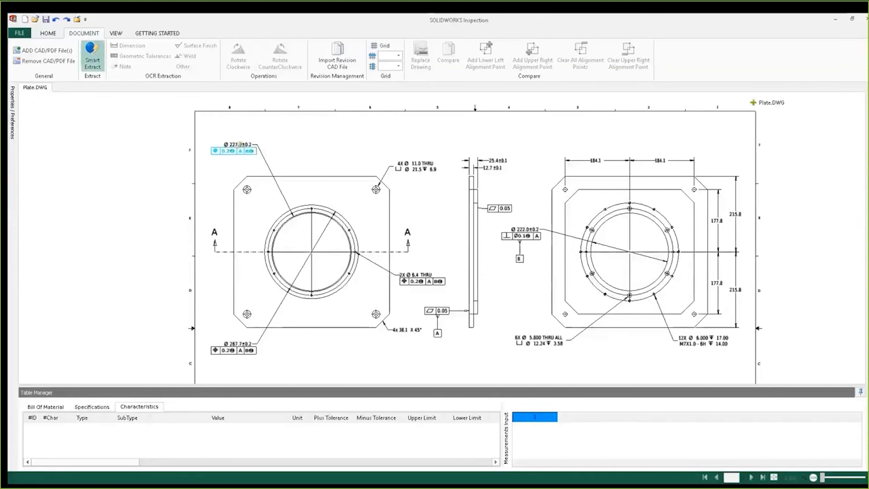
Step: Balloon the Ø 227.0 ±0.2, 4X Ø 11.0 THRU and 25.4 ±0.1 dimensions on Plate.DWG using Smart Extract
click(240, 144)
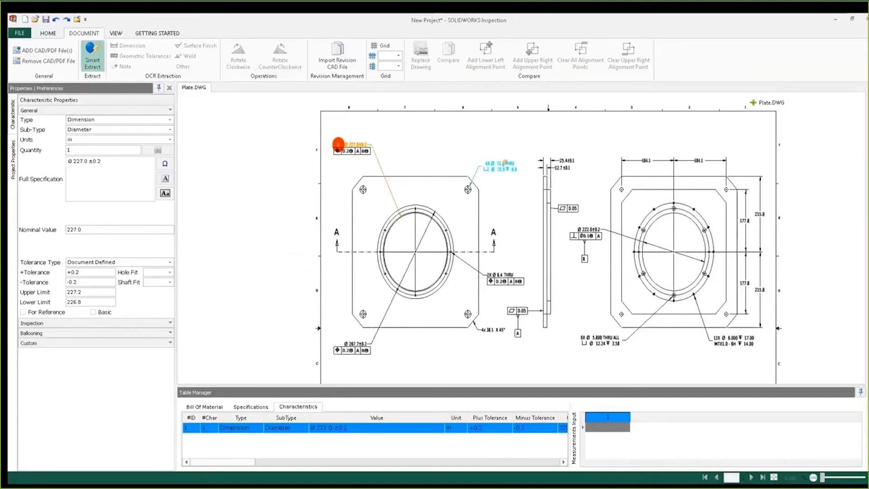
click(503, 164)
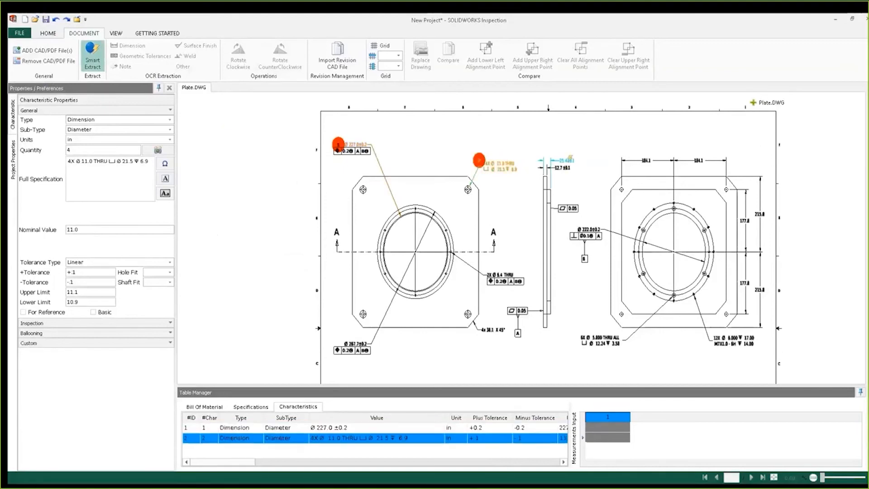
click(565, 160)
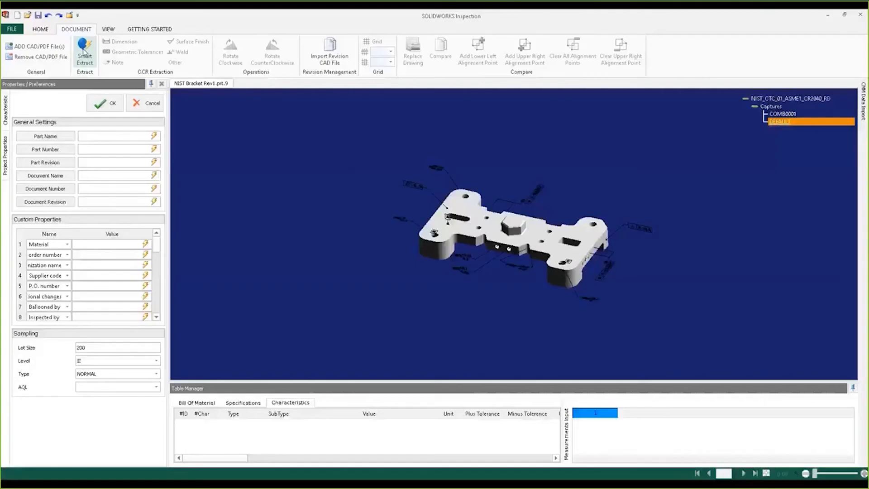
Step: Smart Extract the NIST bracket's Ø20 +0.05/-0.1 and Ø20 +0.1/-0.05 diameters, and box-select the 1.5 flatness callout
click(85, 53)
scroll(412, 278, up, 5)
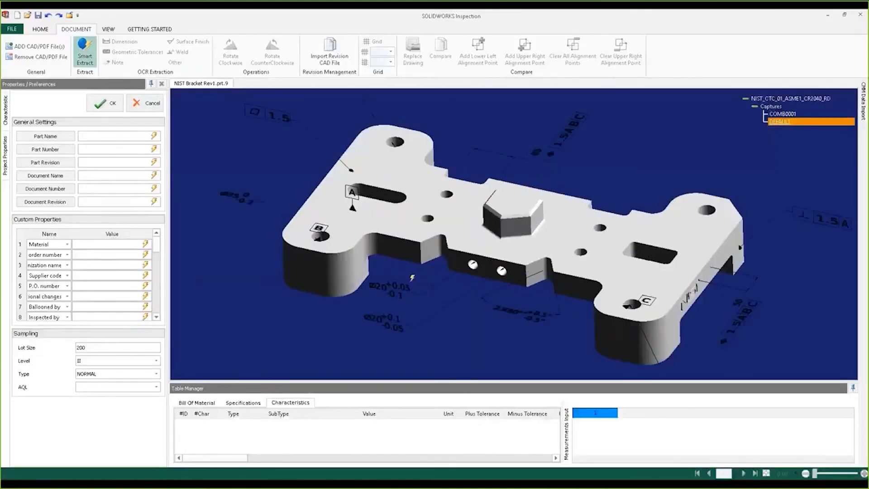
click(395, 285)
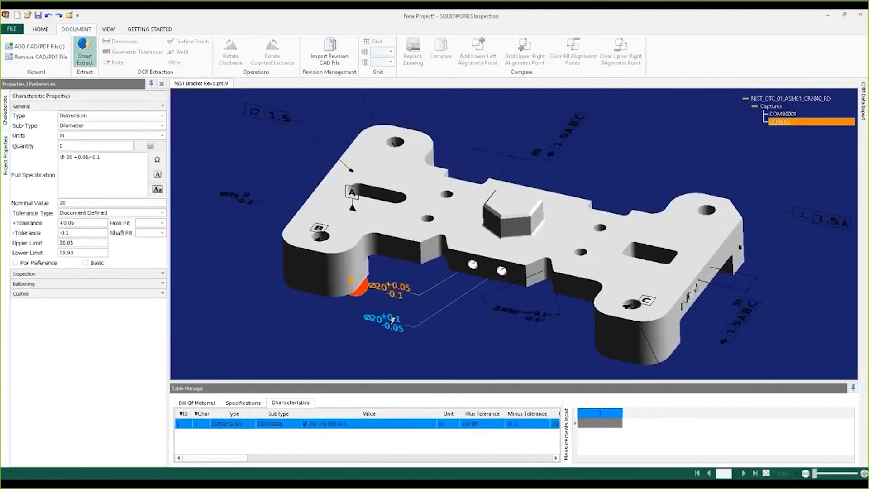
click(383, 321)
scroll(277, 178, down, 2)
scroll(277, 178, down, 1)
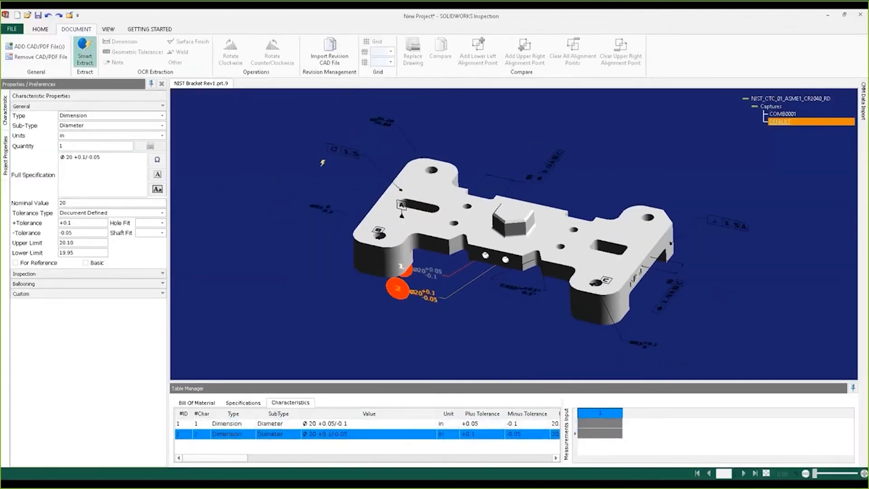
drag(294, 116, 384, 204)
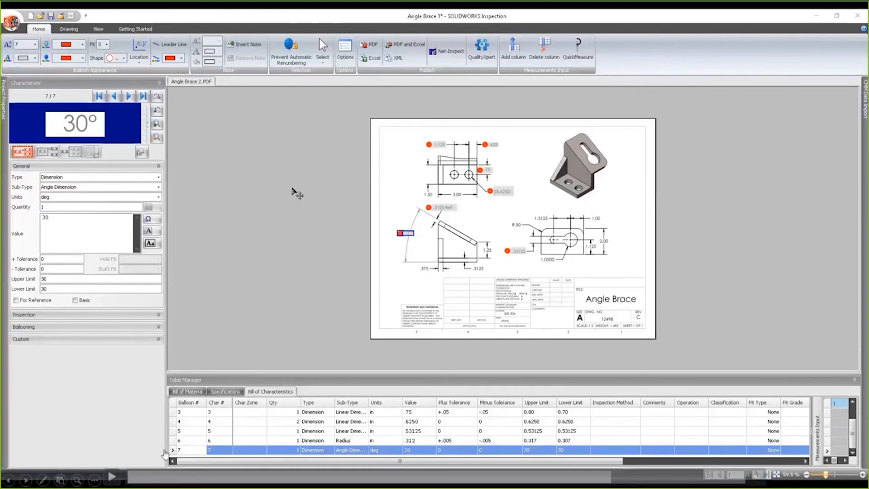
Step: Resume the demo video, pause it at the Publish options, and continue playback through the CMM data import settings
click(113, 479)
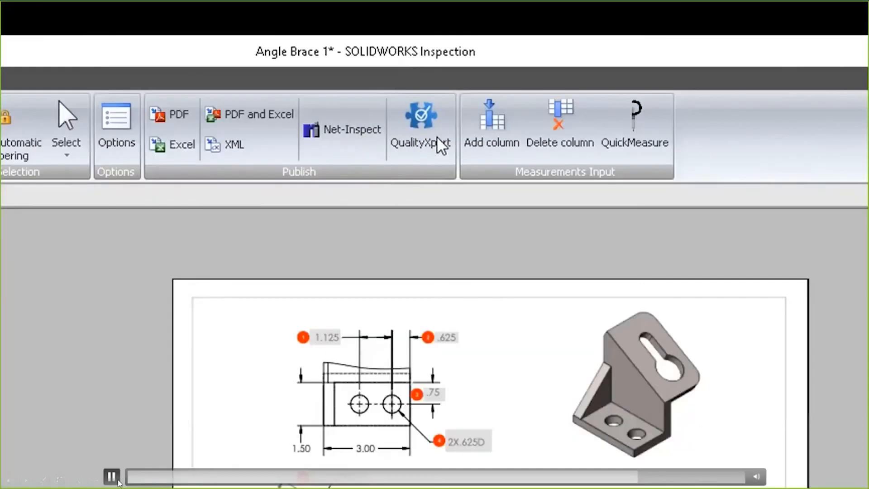
click(113, 477)
click(112, 476)
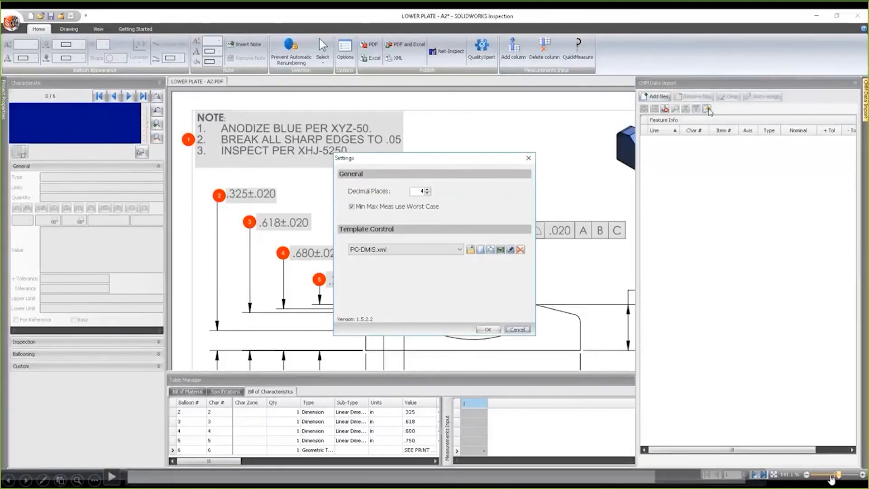
click(112, 476)
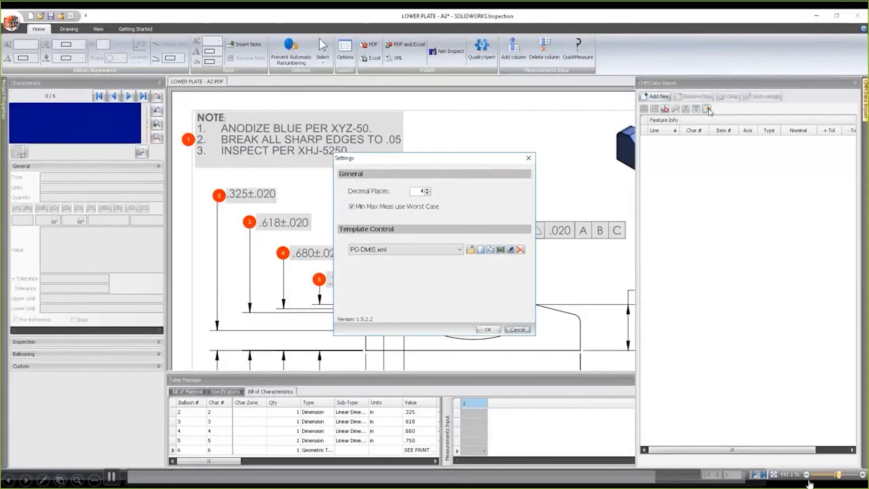